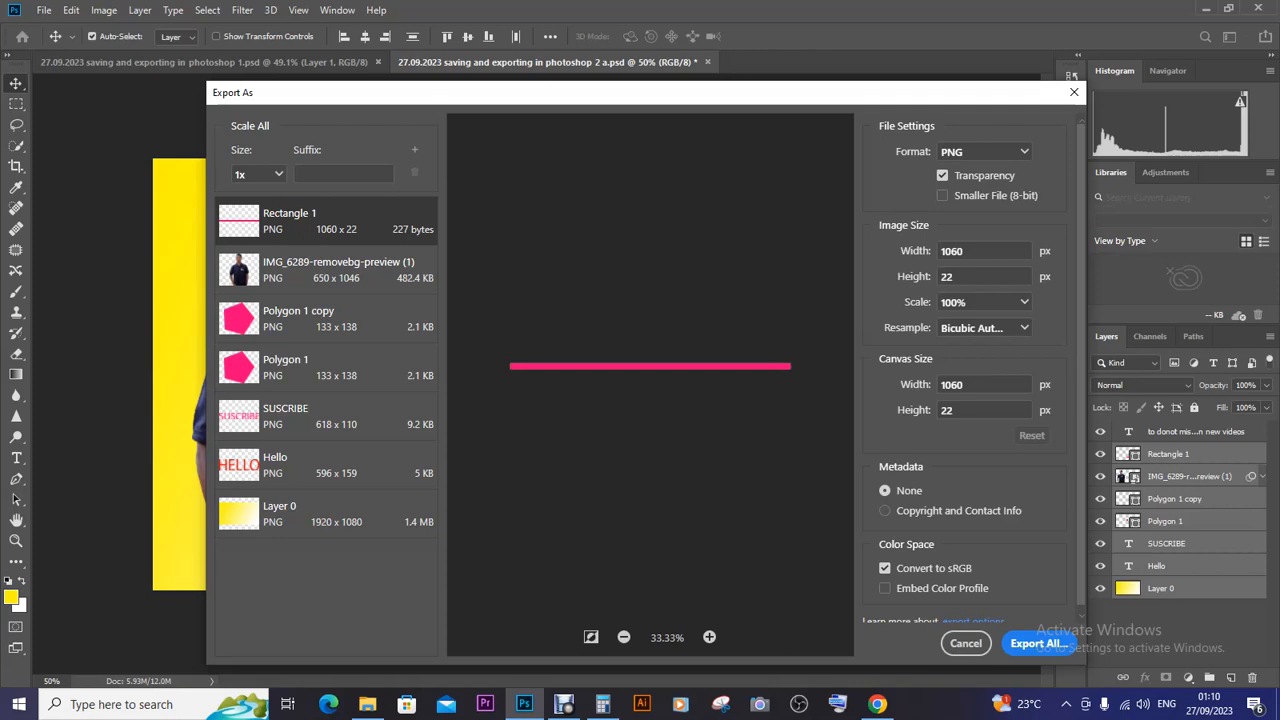
Preview each layer in the Export As list, from the cut-out photo down to Layer 0, and return to Rectangle 1
click(326, 269)
click(326, 318)
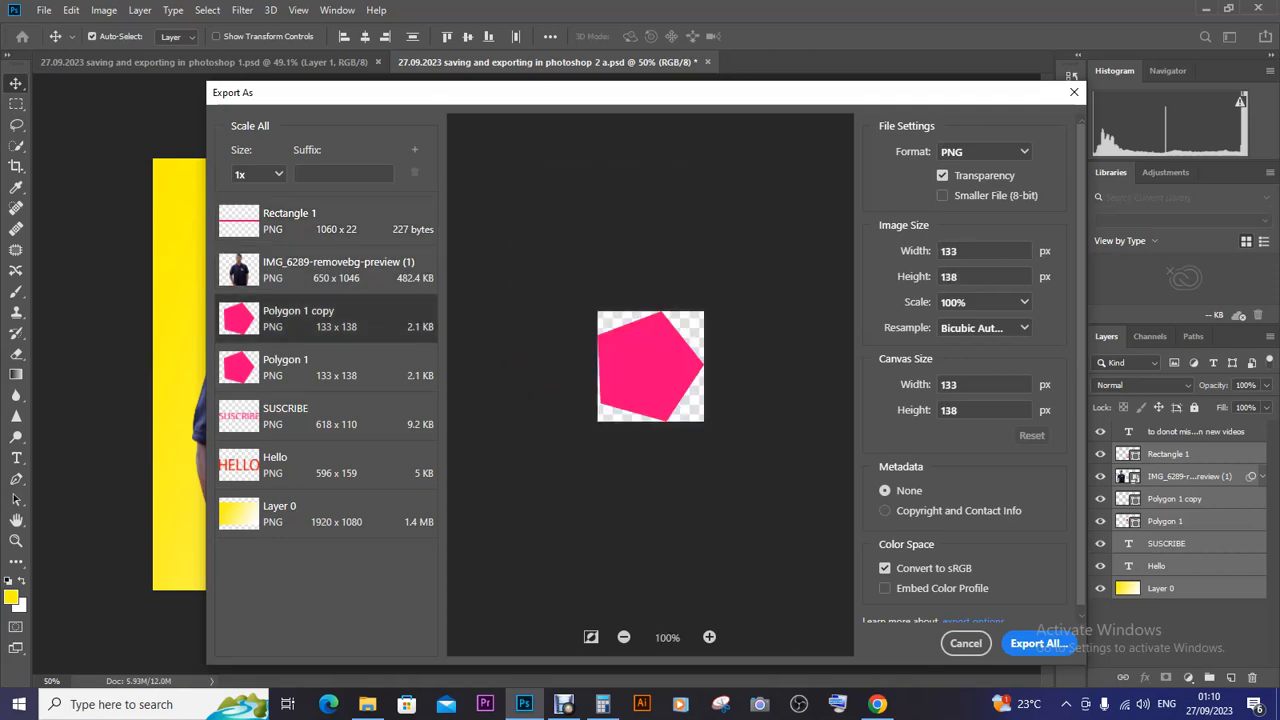
click(326, 269)
click(326, 318)
click(326, 367)
click(326, 416)
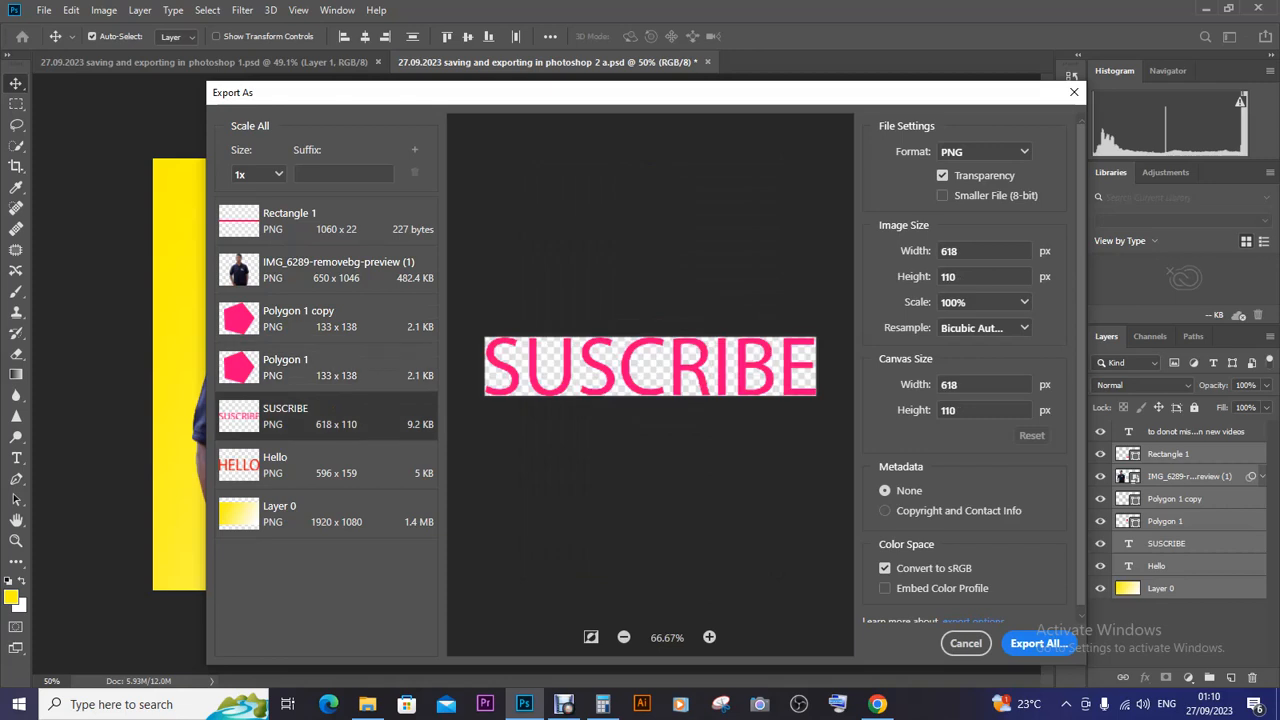
click(326, 465)
click(326, 514)
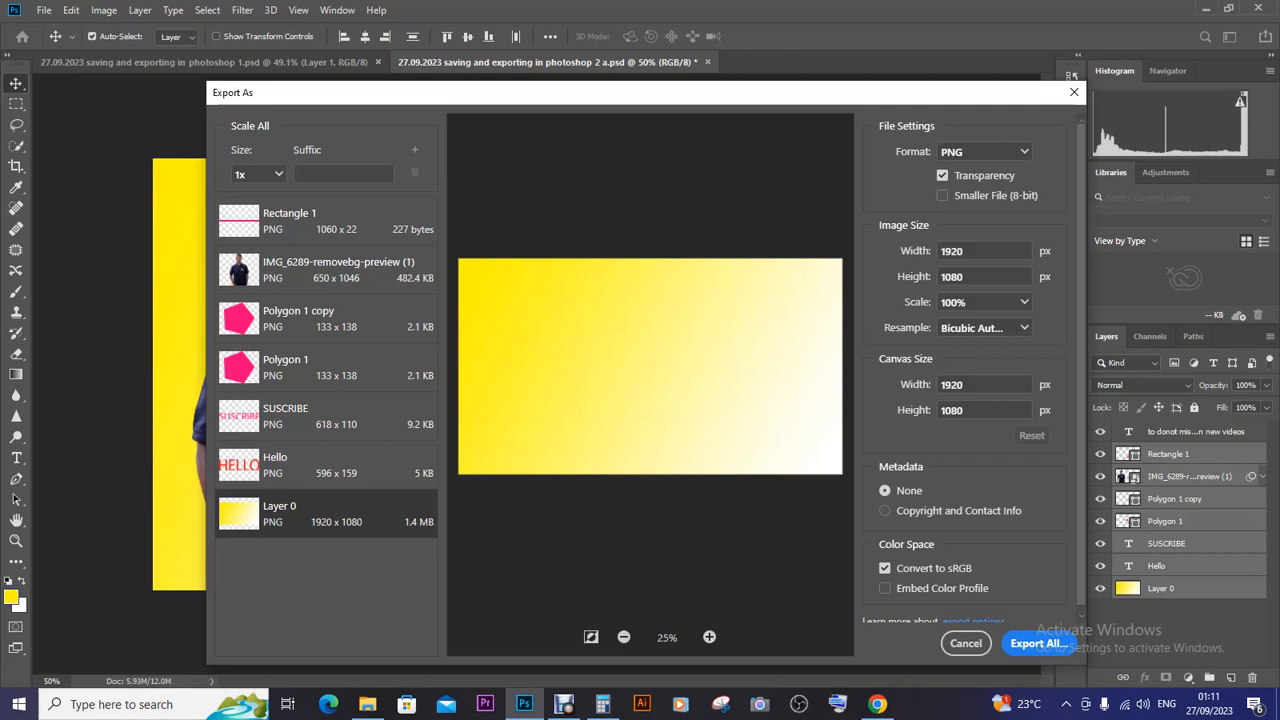
click(327, 220)
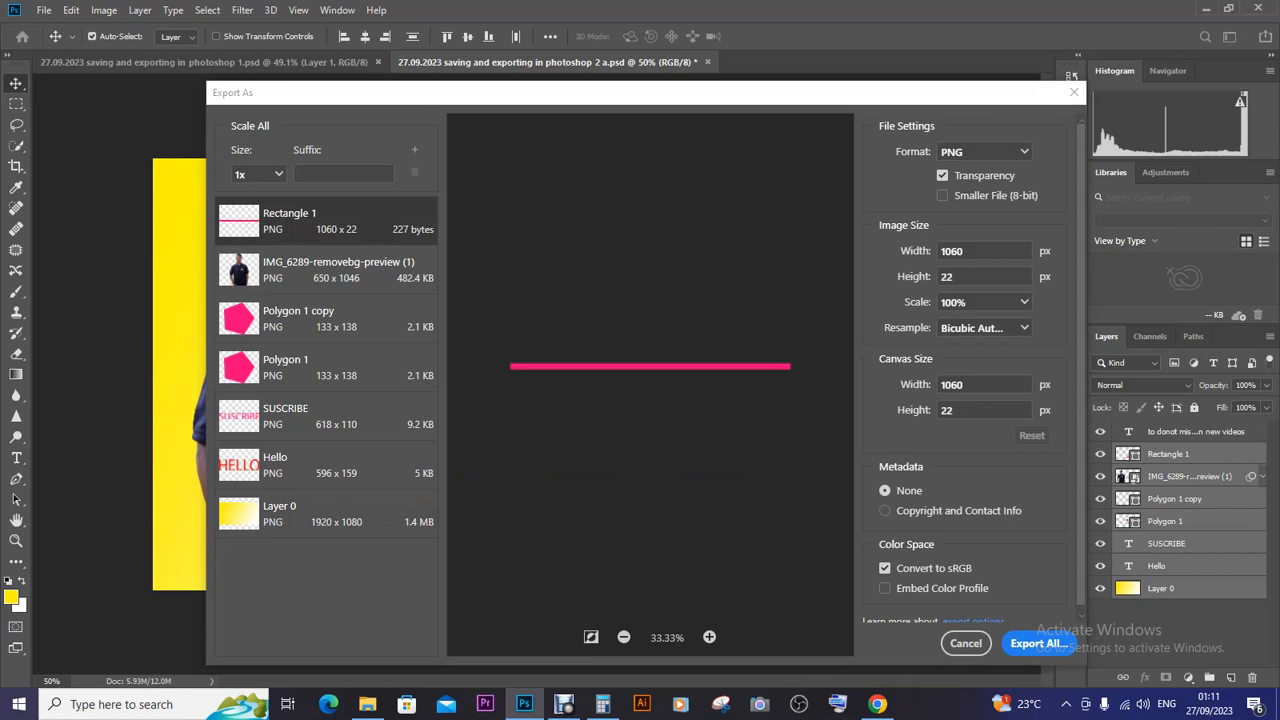
Set the export format of Layer 0, the yellow gradient background, to JPG
click(327, 514)
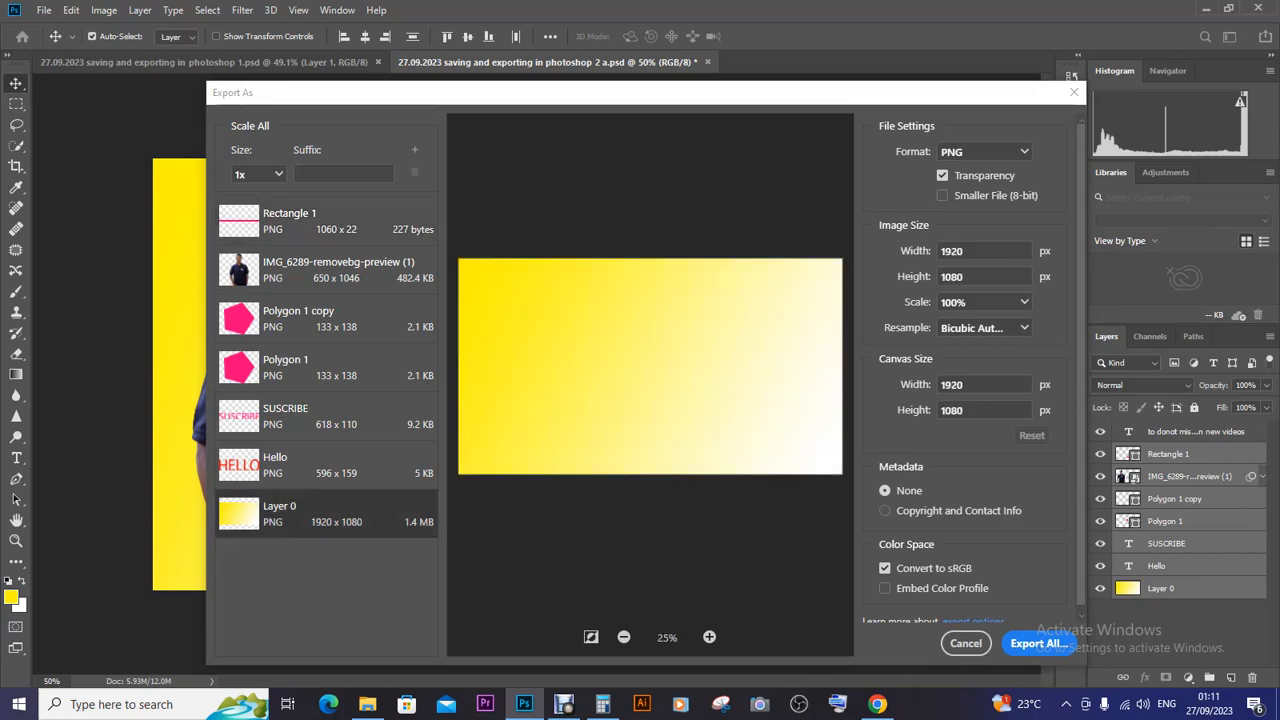
click(984, 151)
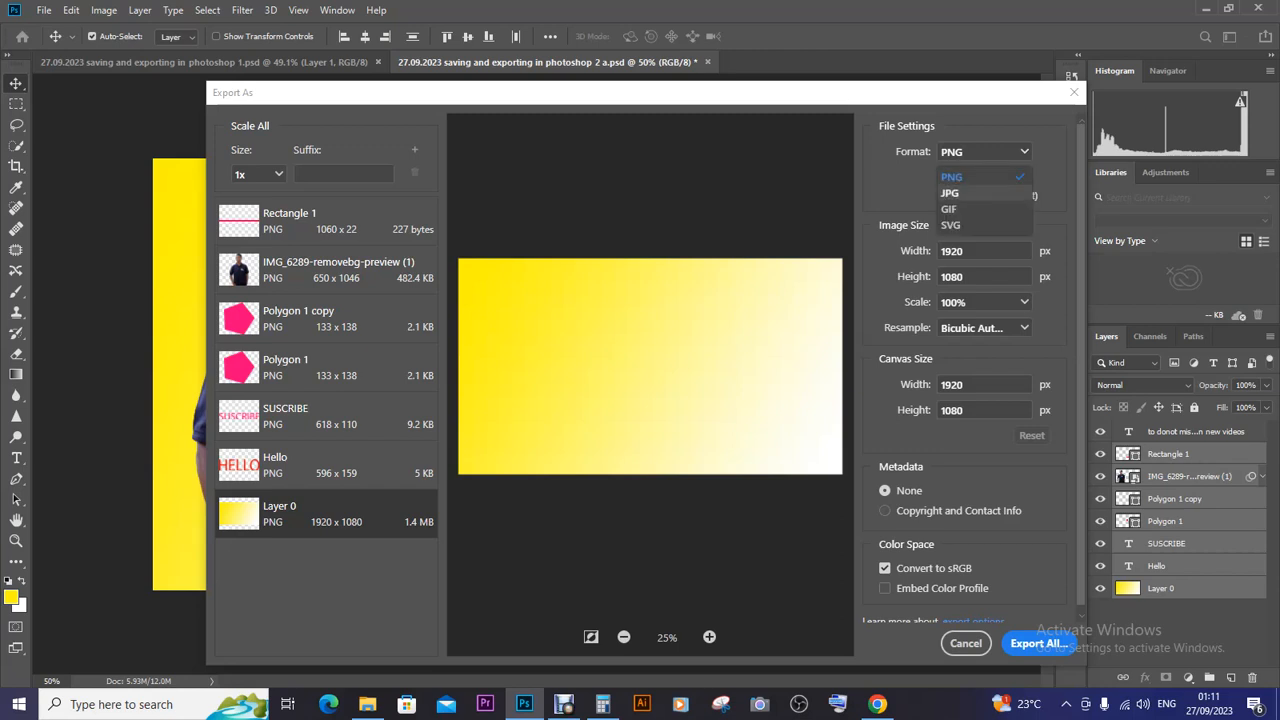
click(949, 193)
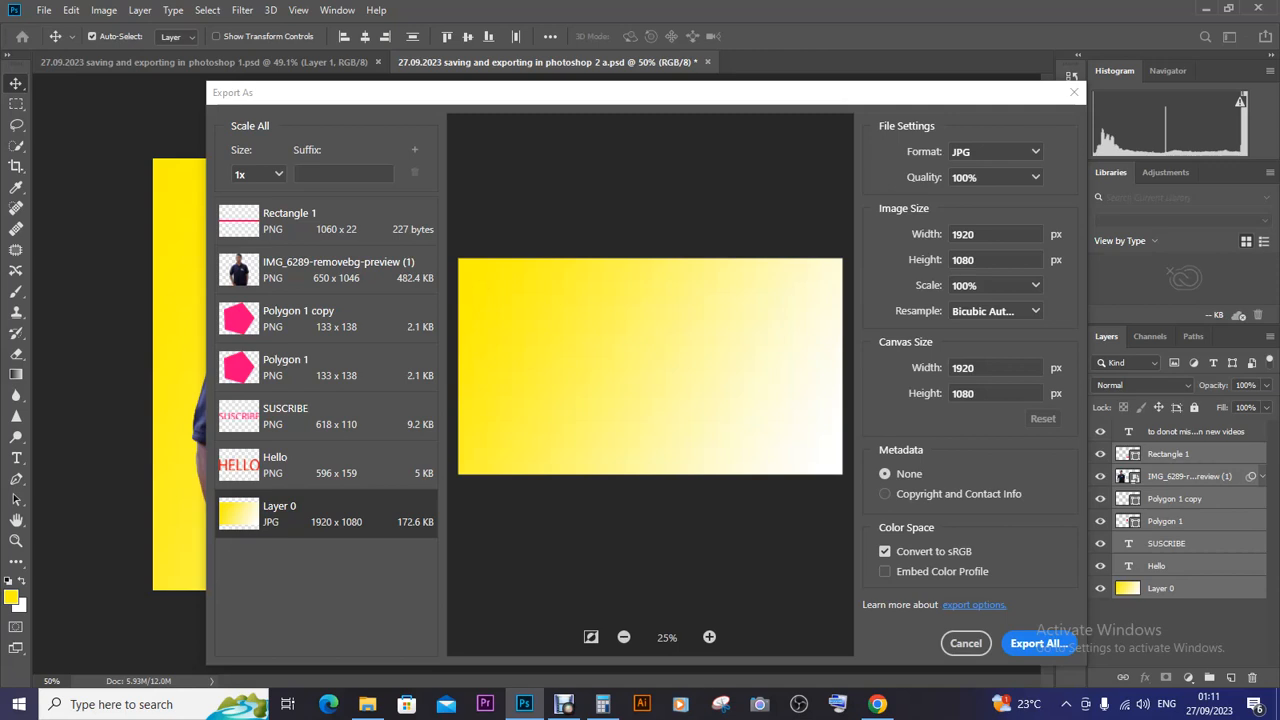
Review the Hello, cut-out photo and Polygon 1 export settings, and set Polygon 1's metadata to Copyright and Contact Info
click(326, 465)
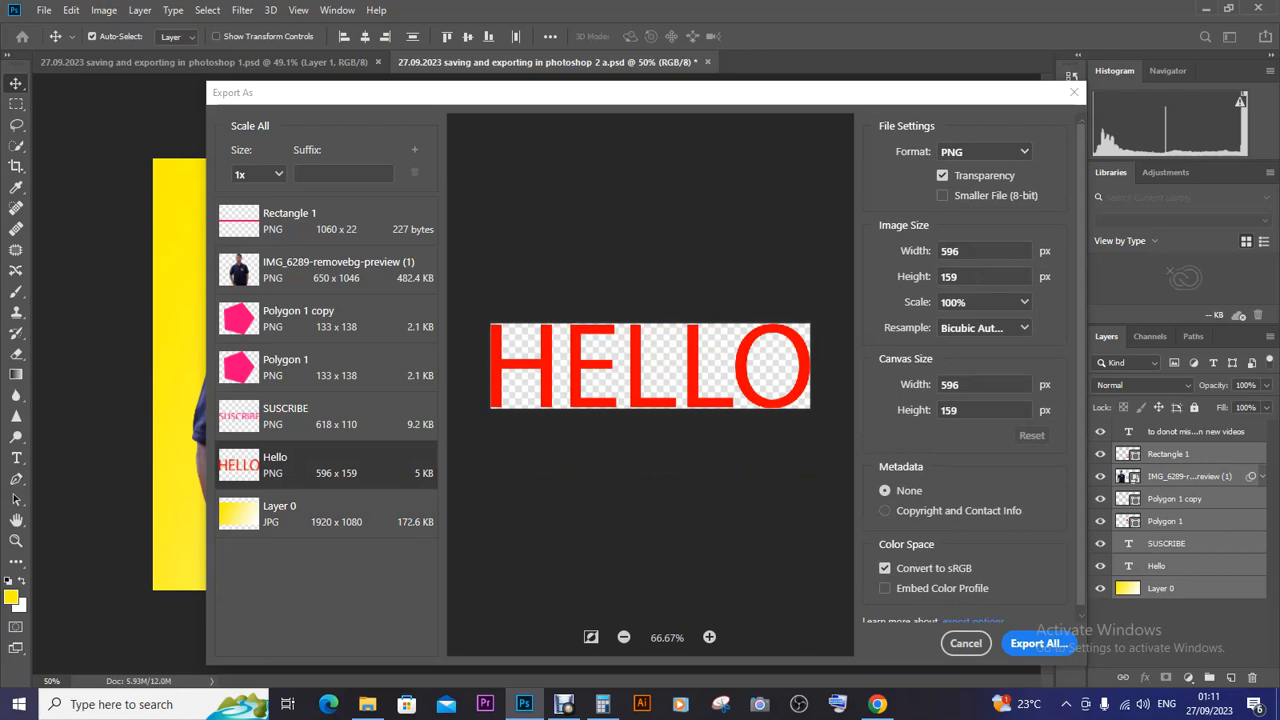
click(326, 270)
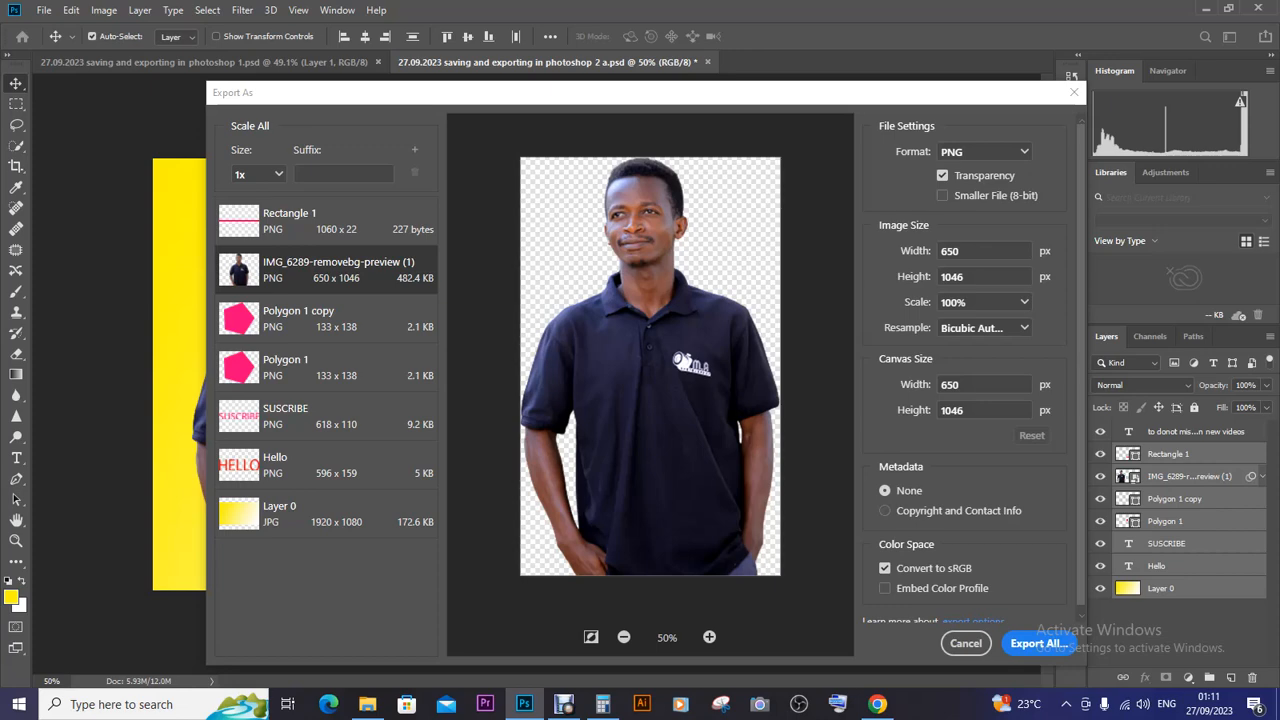
click(326, 367)
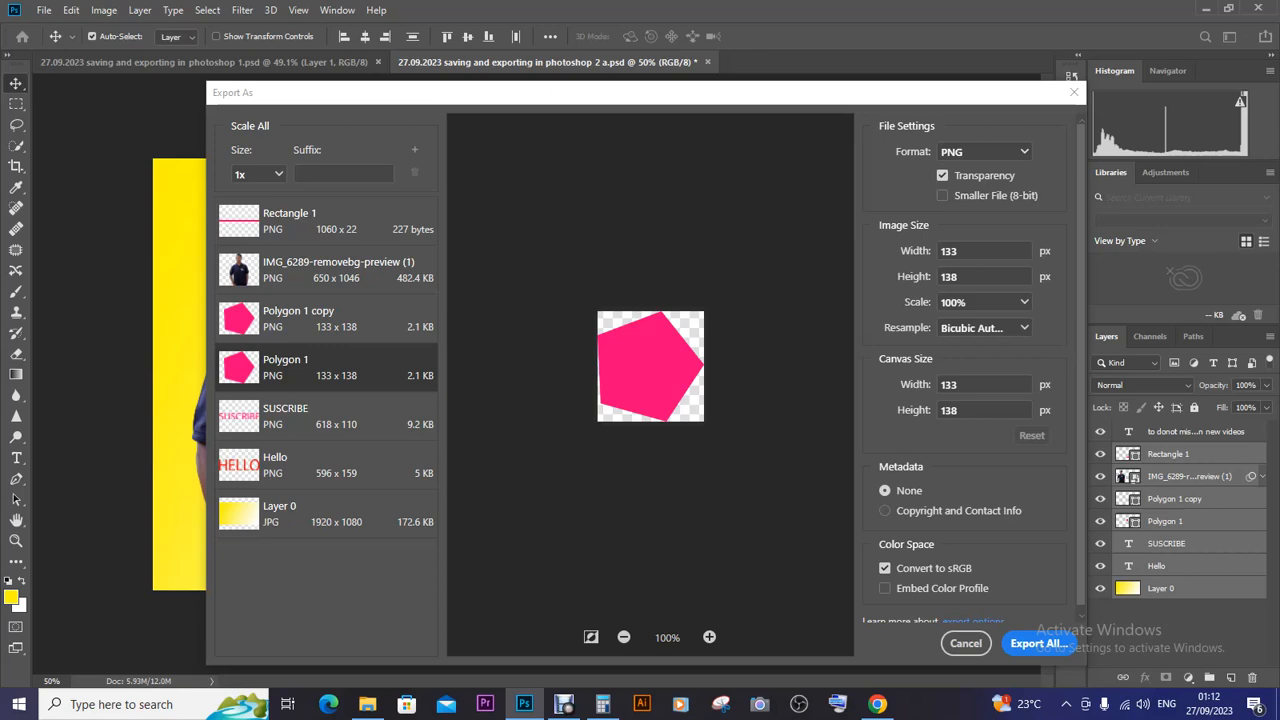
scroll(965, 370, down, 1)
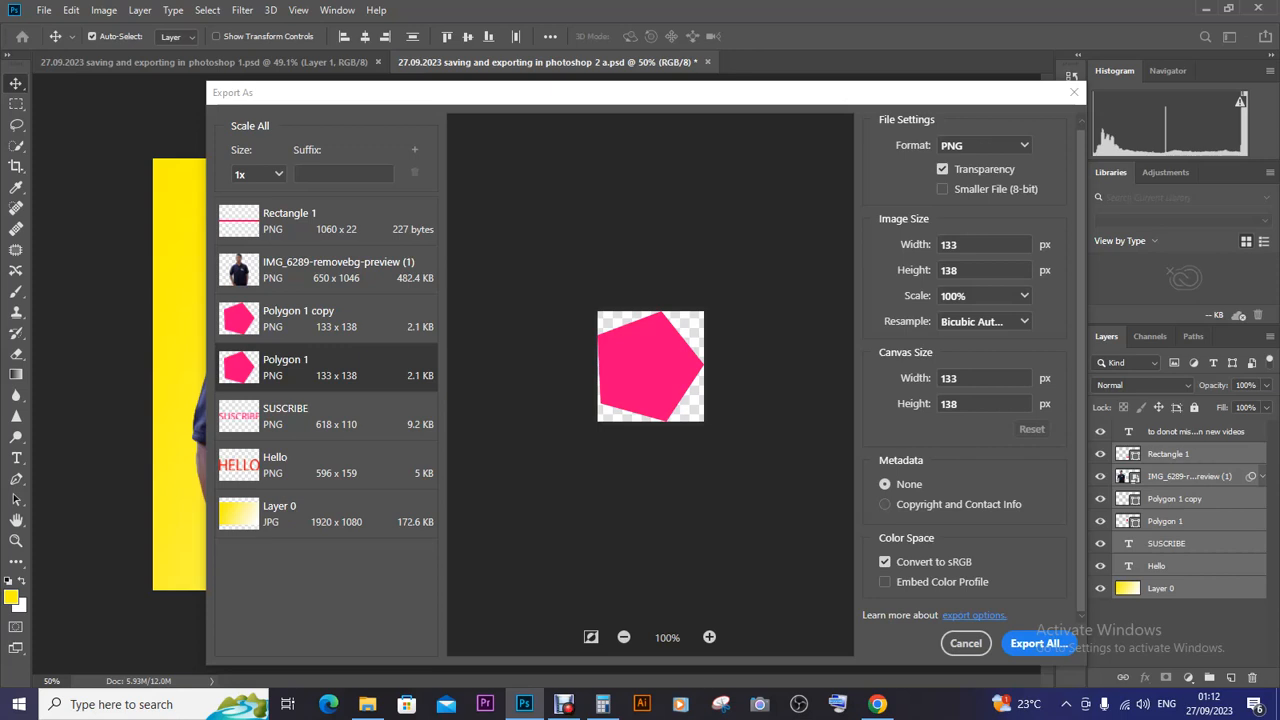
click(885, 504)
Start exporting all layers and create a new folder inside the 27.09.2023 folder on Local Disk (D:)
click(1040, 644)
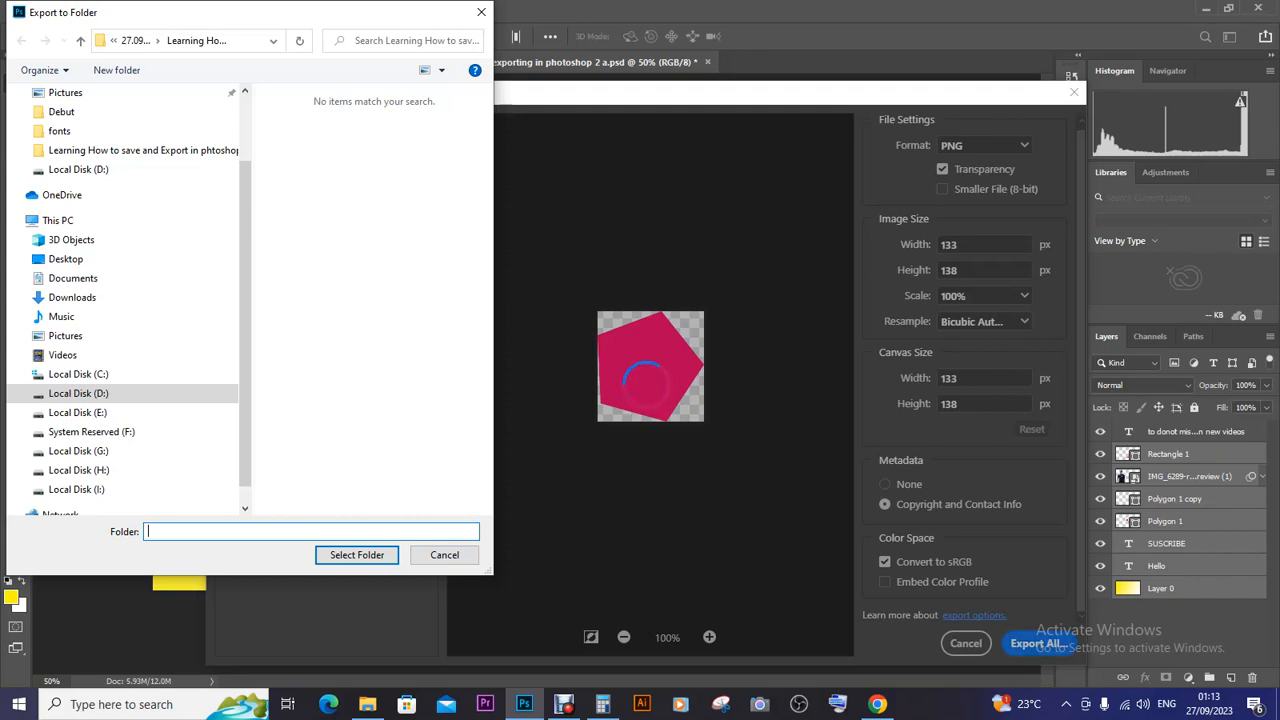
click(79, 393)
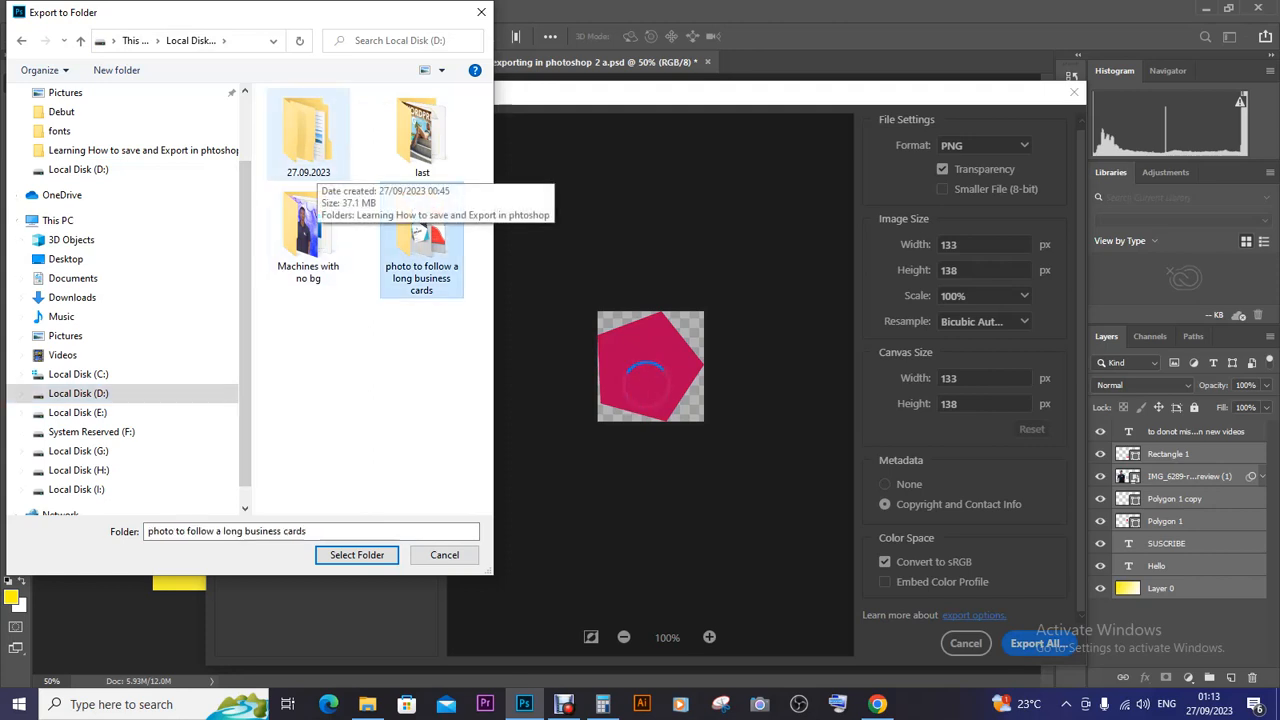
double_click(308, 130)
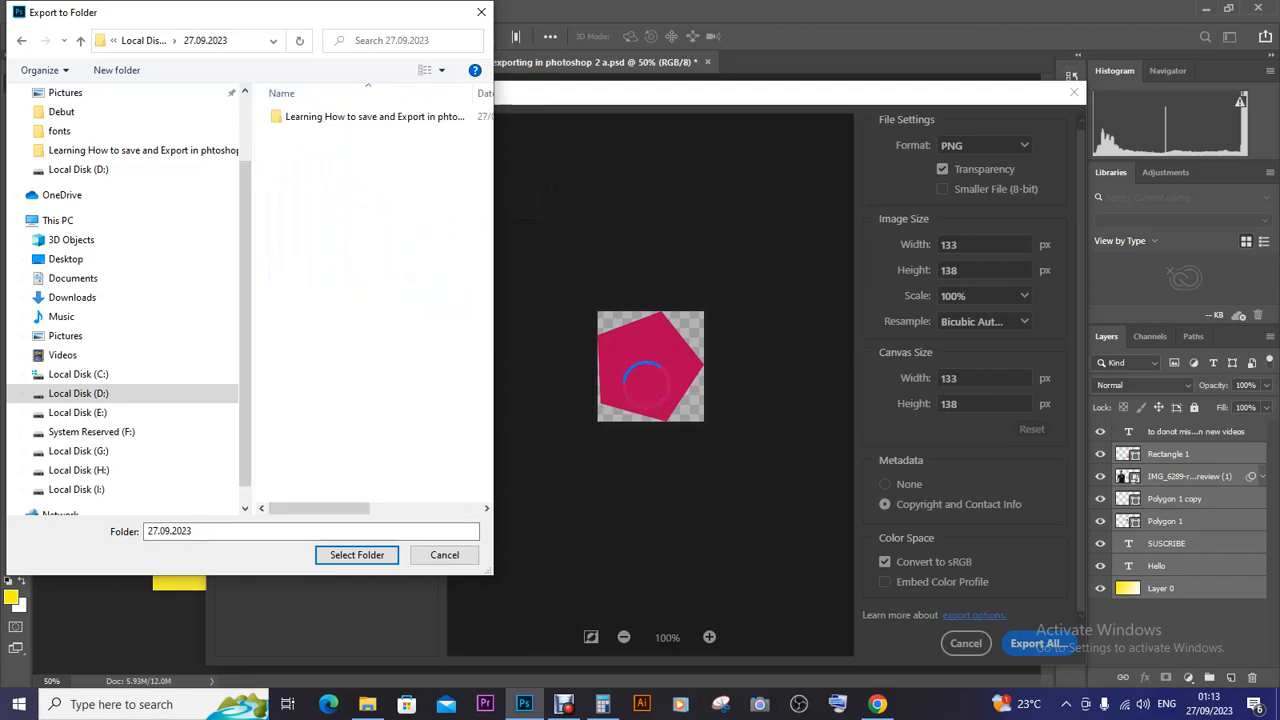
right_click(302, 178)
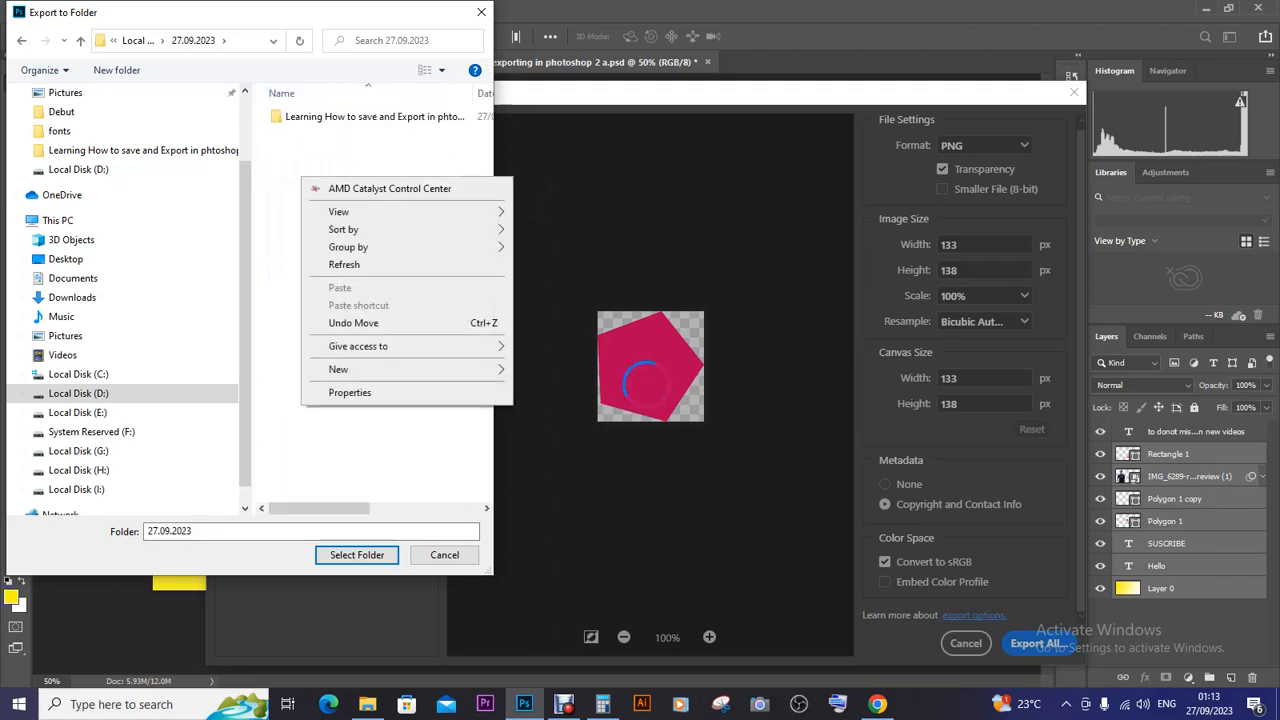
mouse_move(400, 369)
click(645, 370)
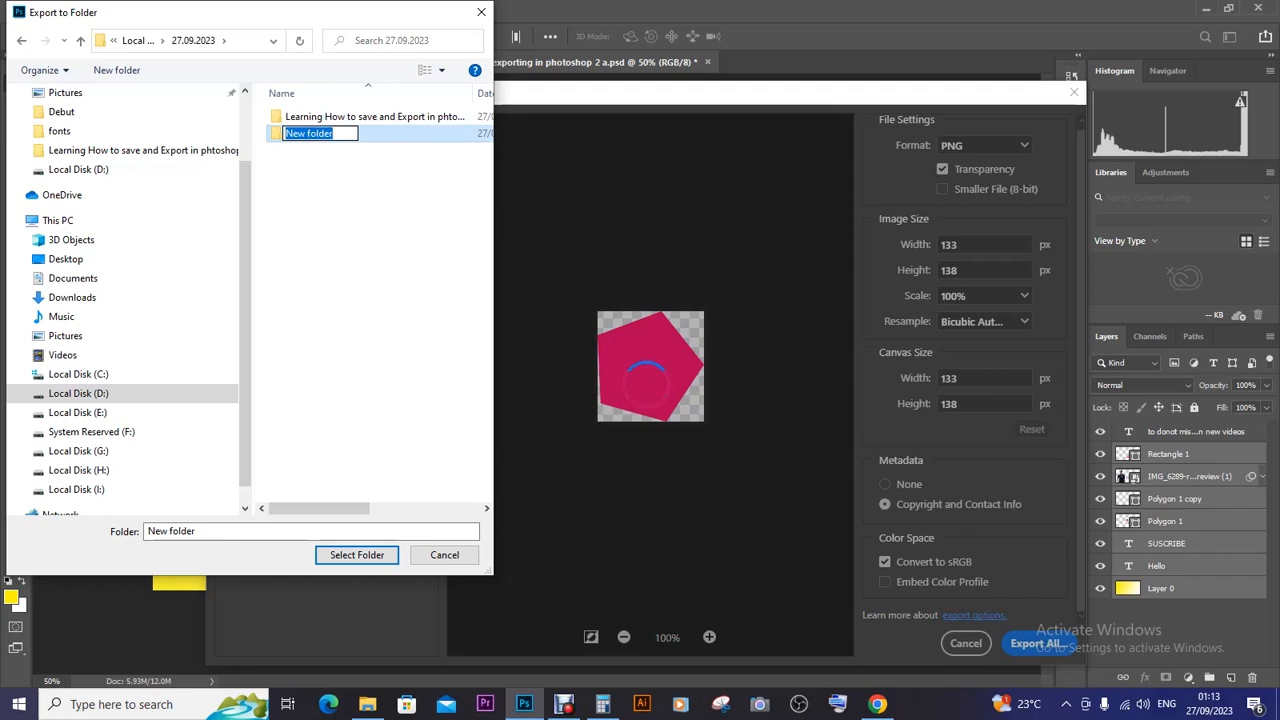
Rename the new folder "Learning How to save and Export in phtoshop munye", reusing the copied name of the existing folder
click(374, 117)
right_click(356, 118)
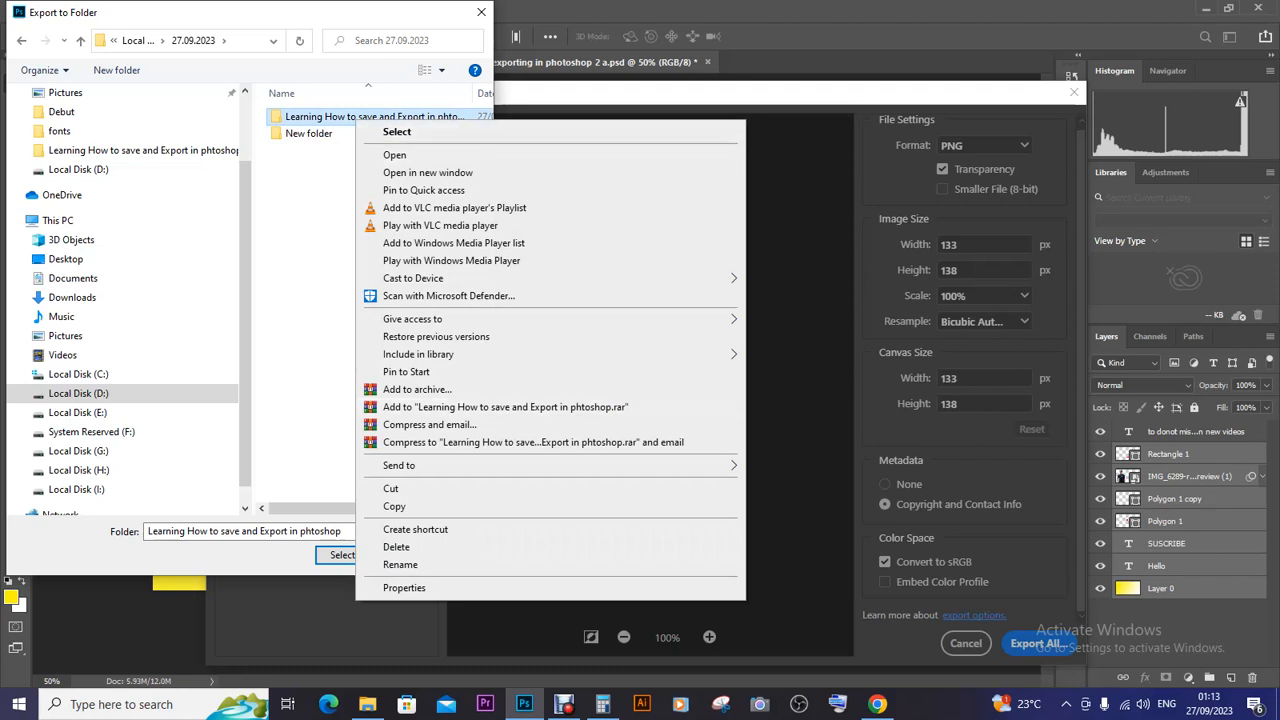
click(400, 565)
key(ctrl+c)
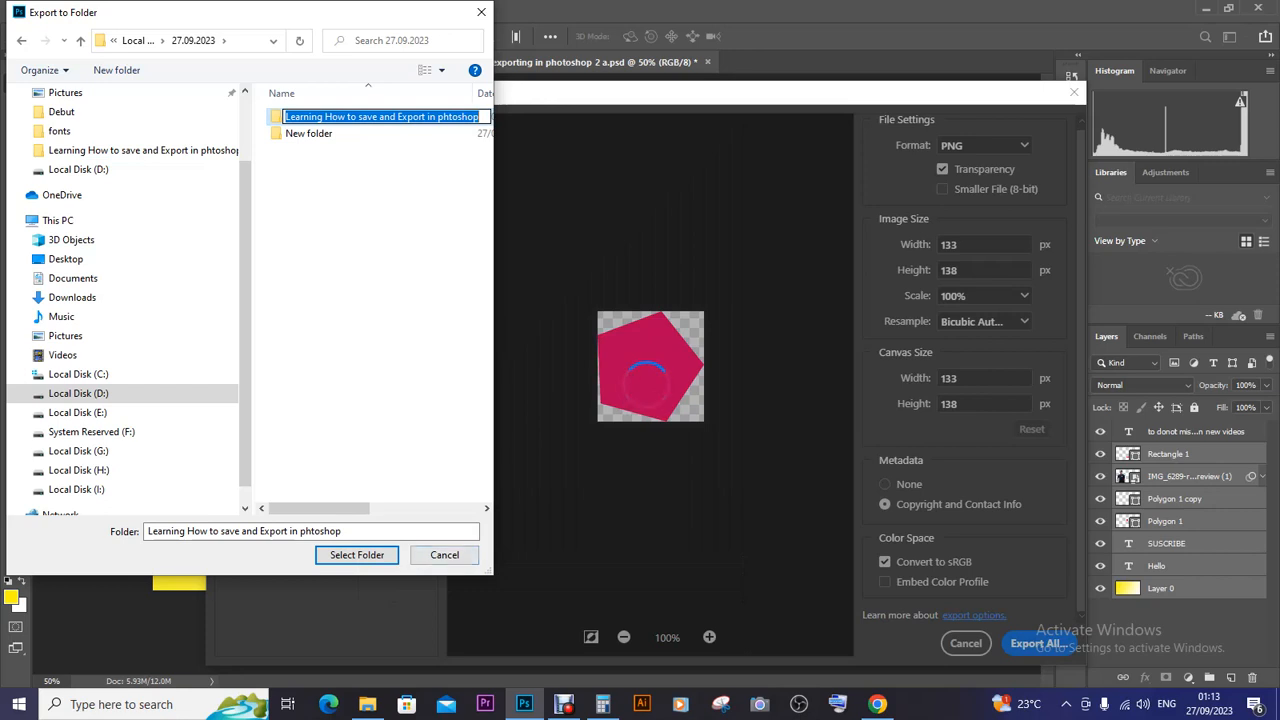
click(320, 134)
right_click(313, 134)
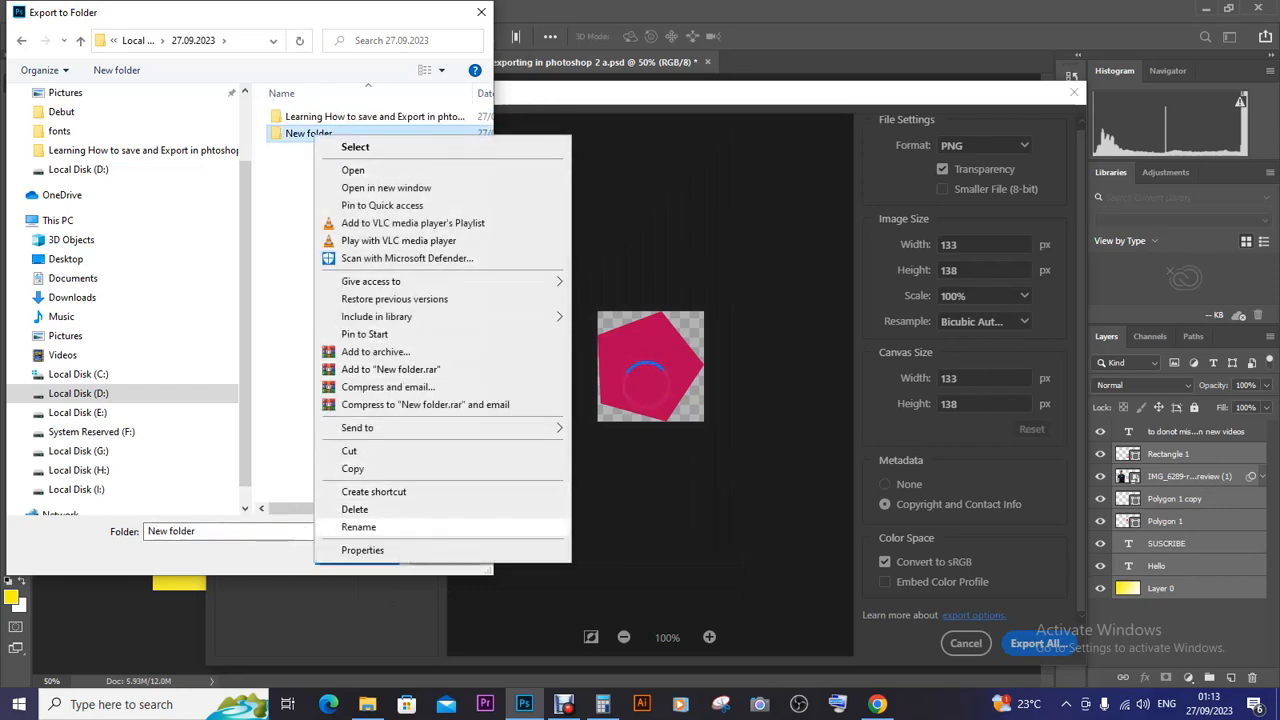
click(358, 527)
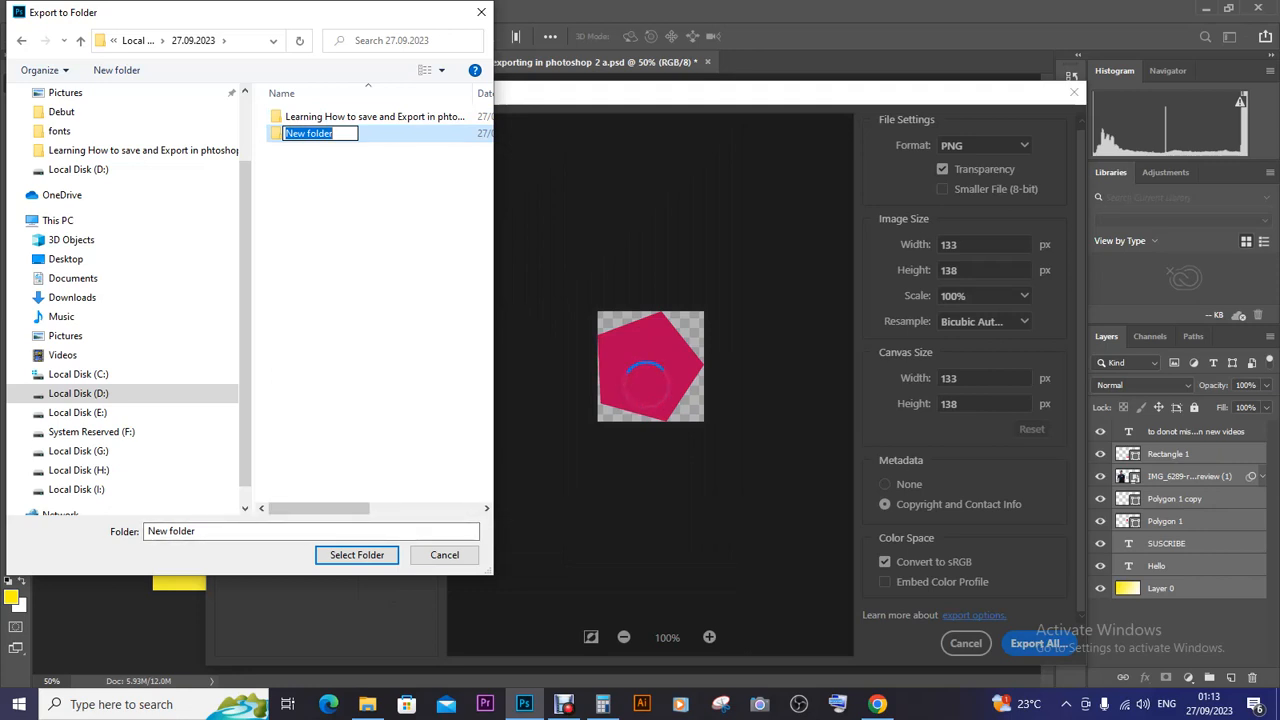
key(ctrl+v)
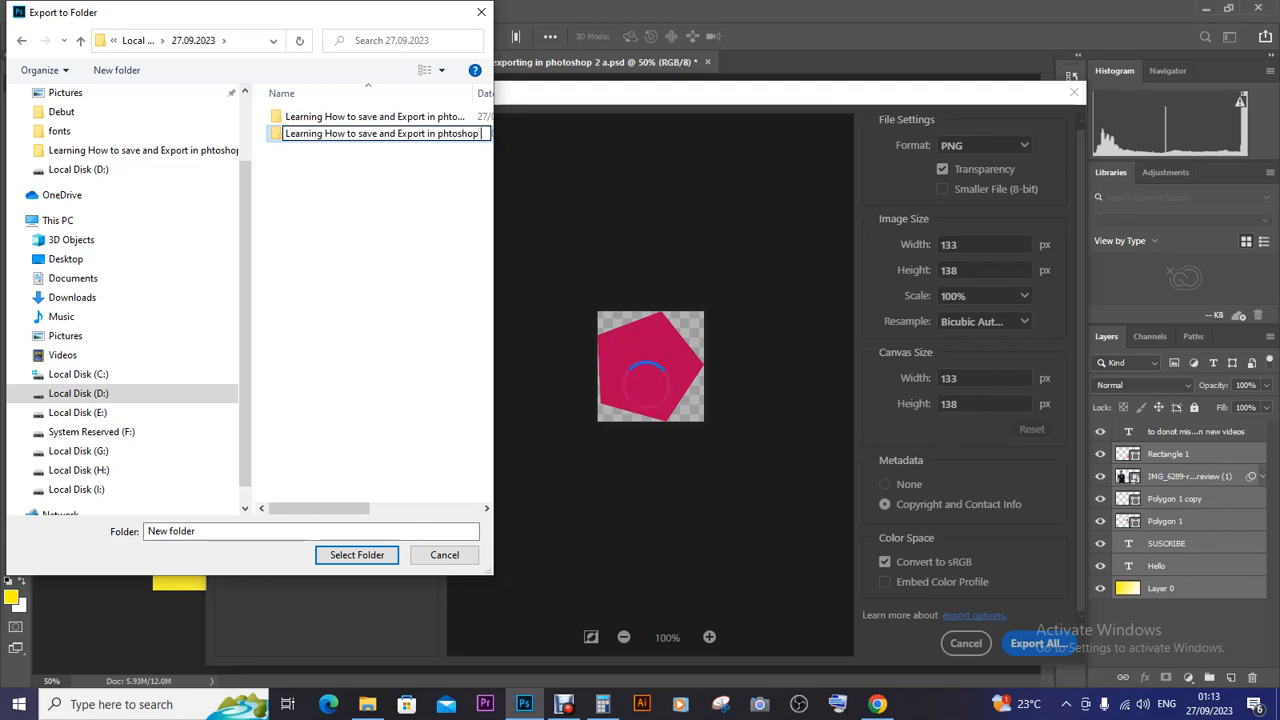
text(m)
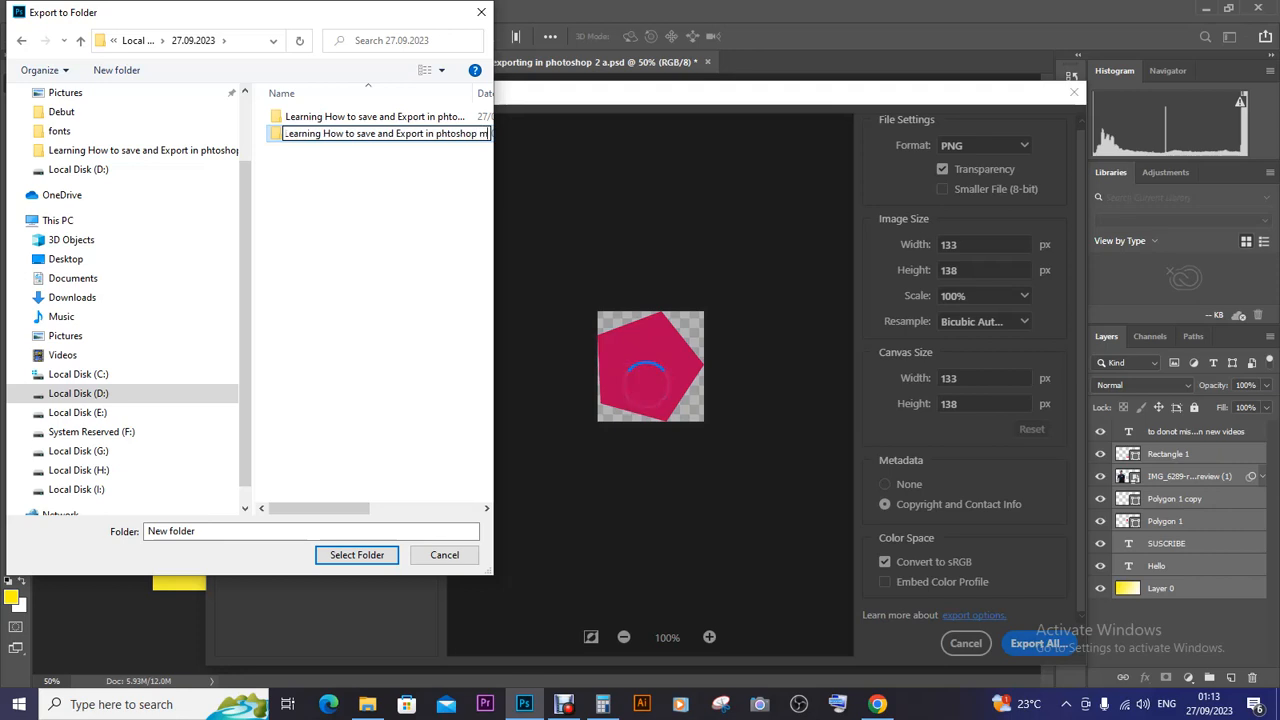
text(unye)
key(Return)
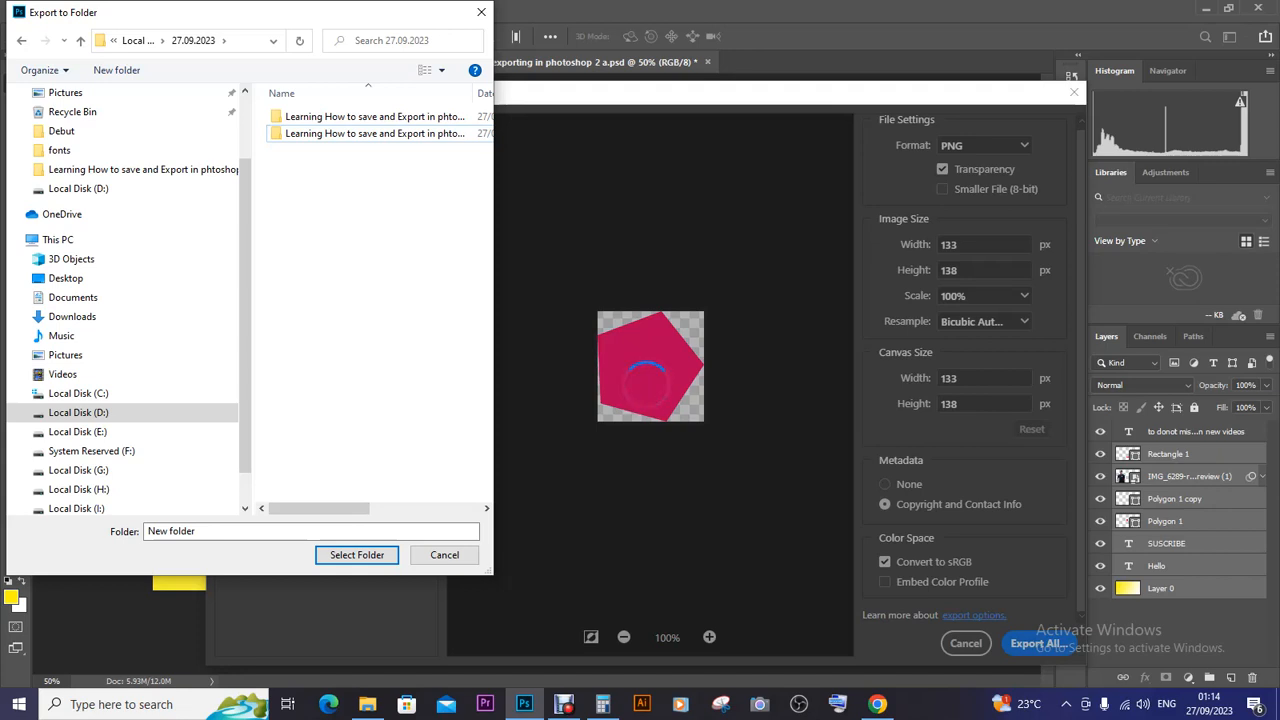
Export all the layers into the "Learning How to save and Export in phtoshop munye" folder
click(375, 133)
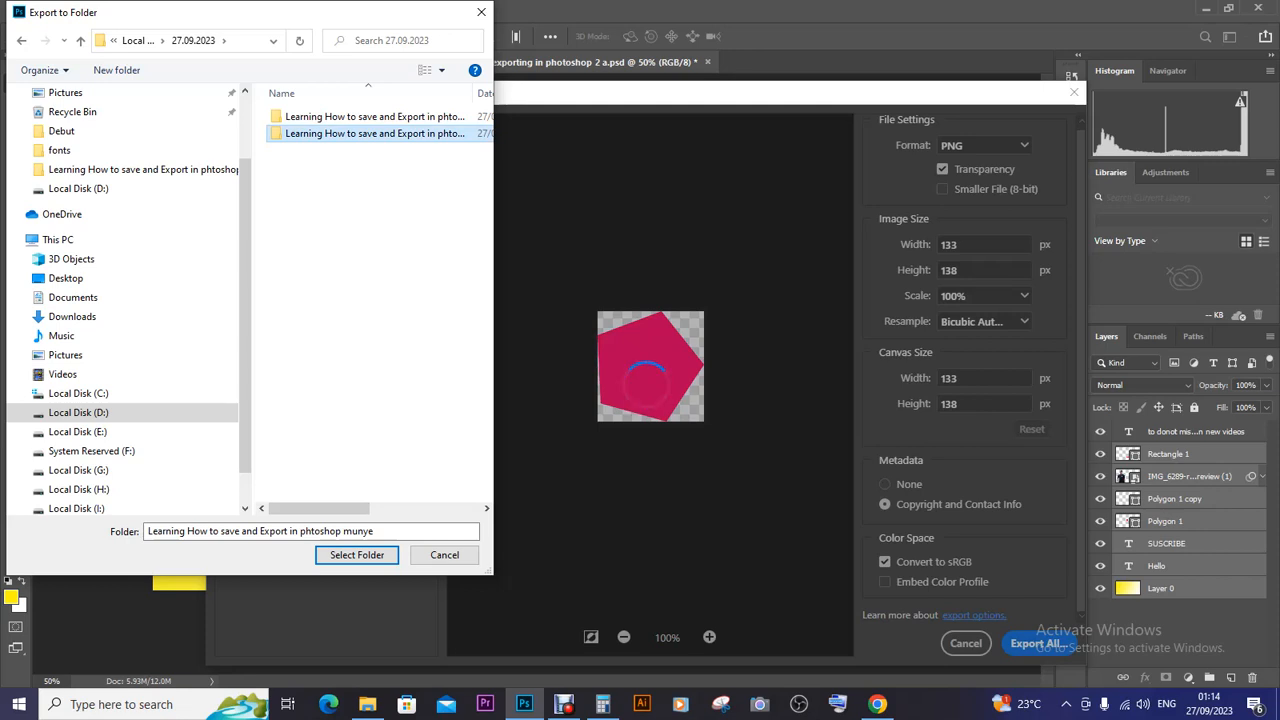
key(Return)
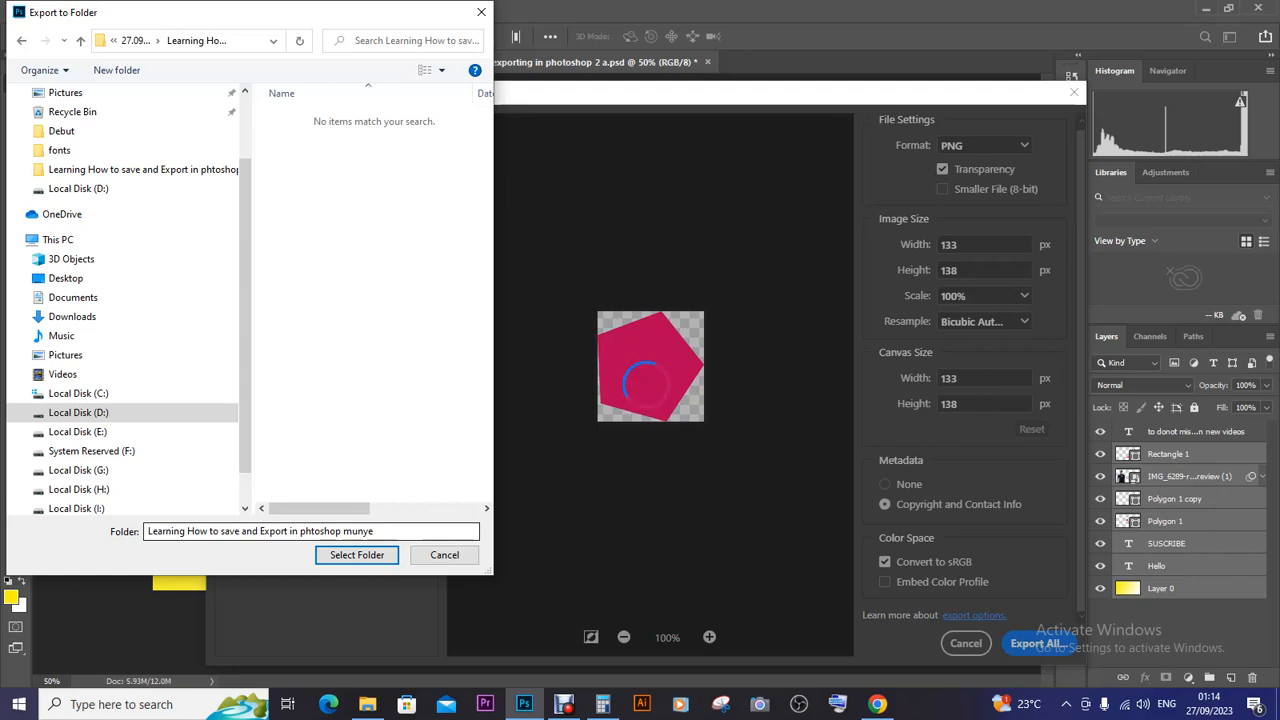
click(357, 555)
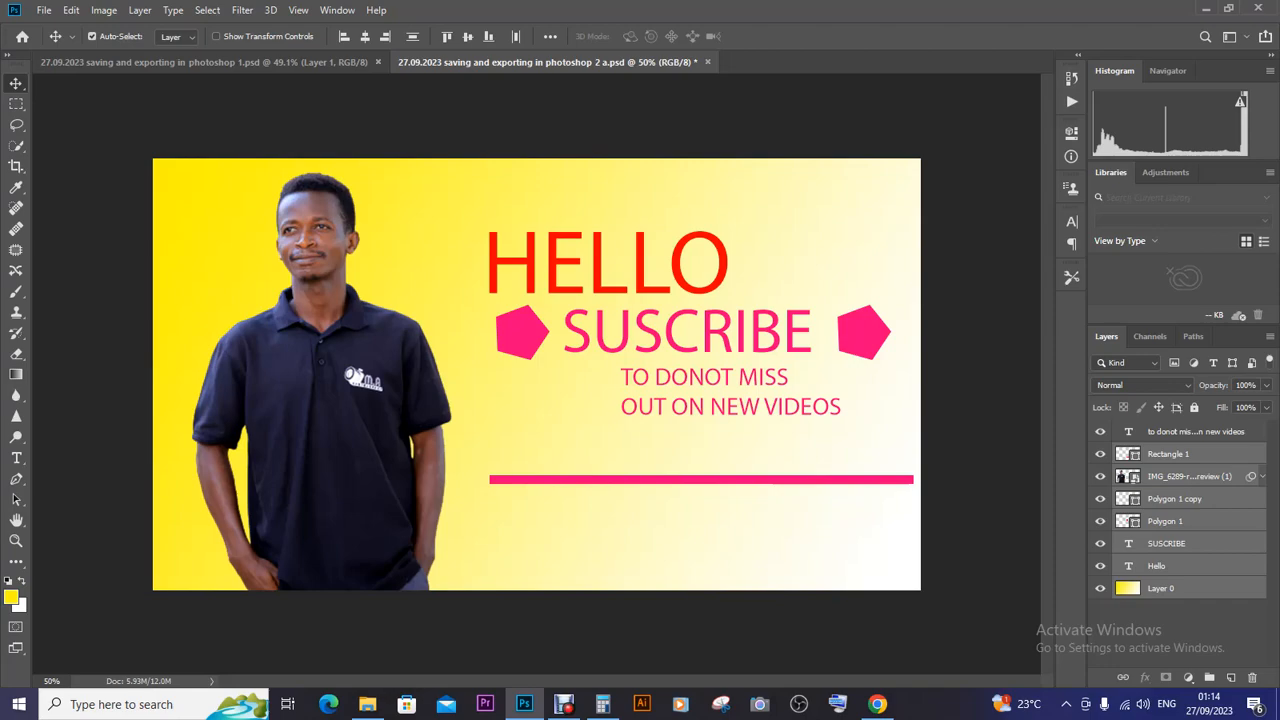
Switch to File Explorer and open the "Learning How to save and Export in phtoshop munye" folder within 27.09.2023 on Local Disk (D:)
click(367, 704)
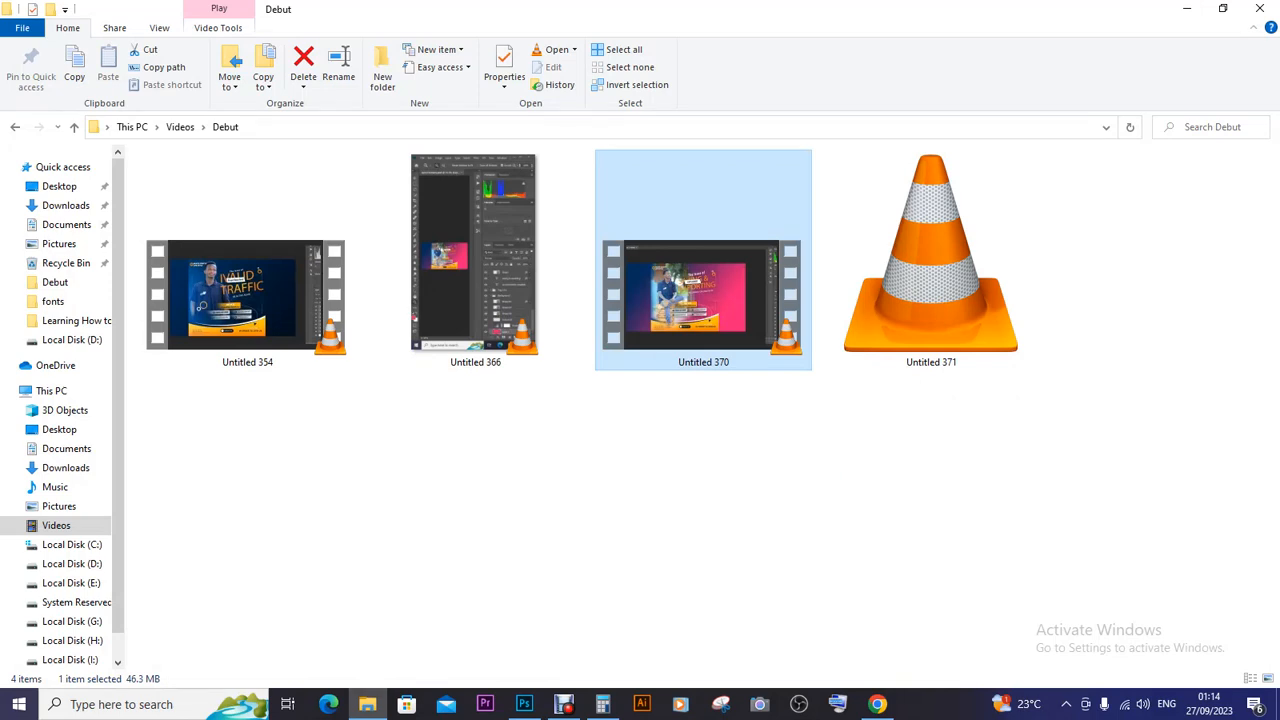
click(72, 544)
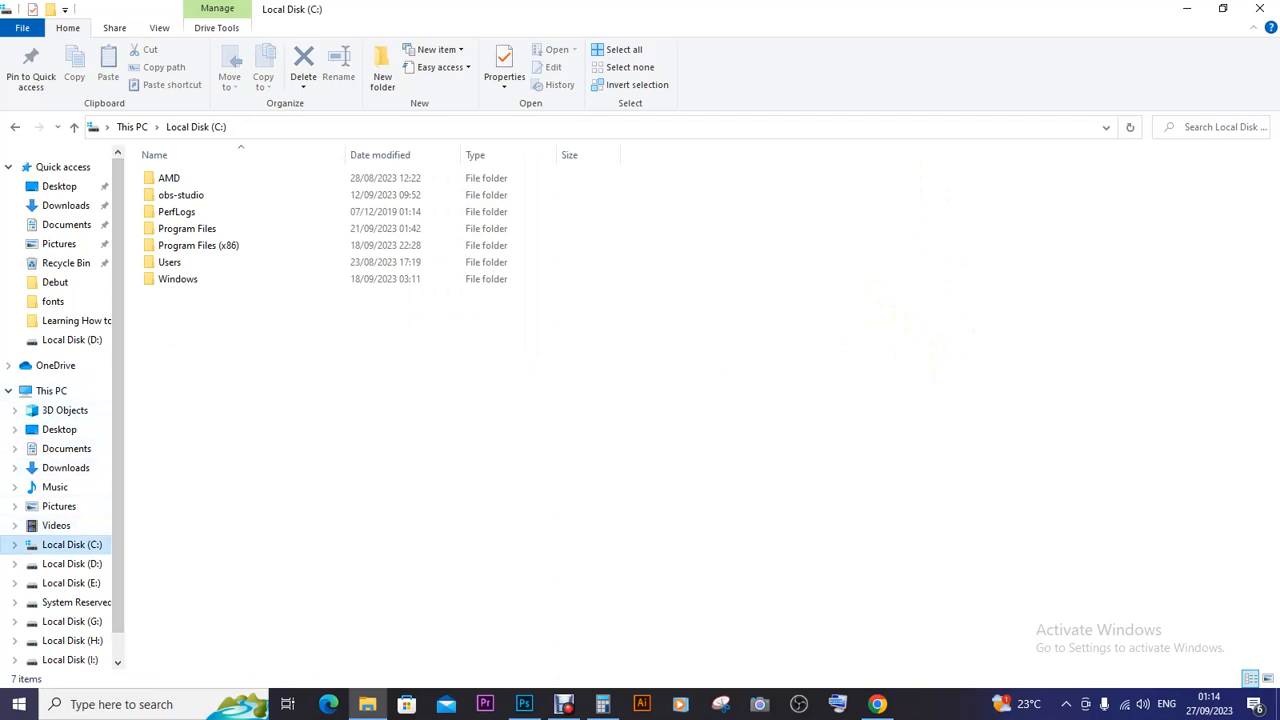
click(72, 563)
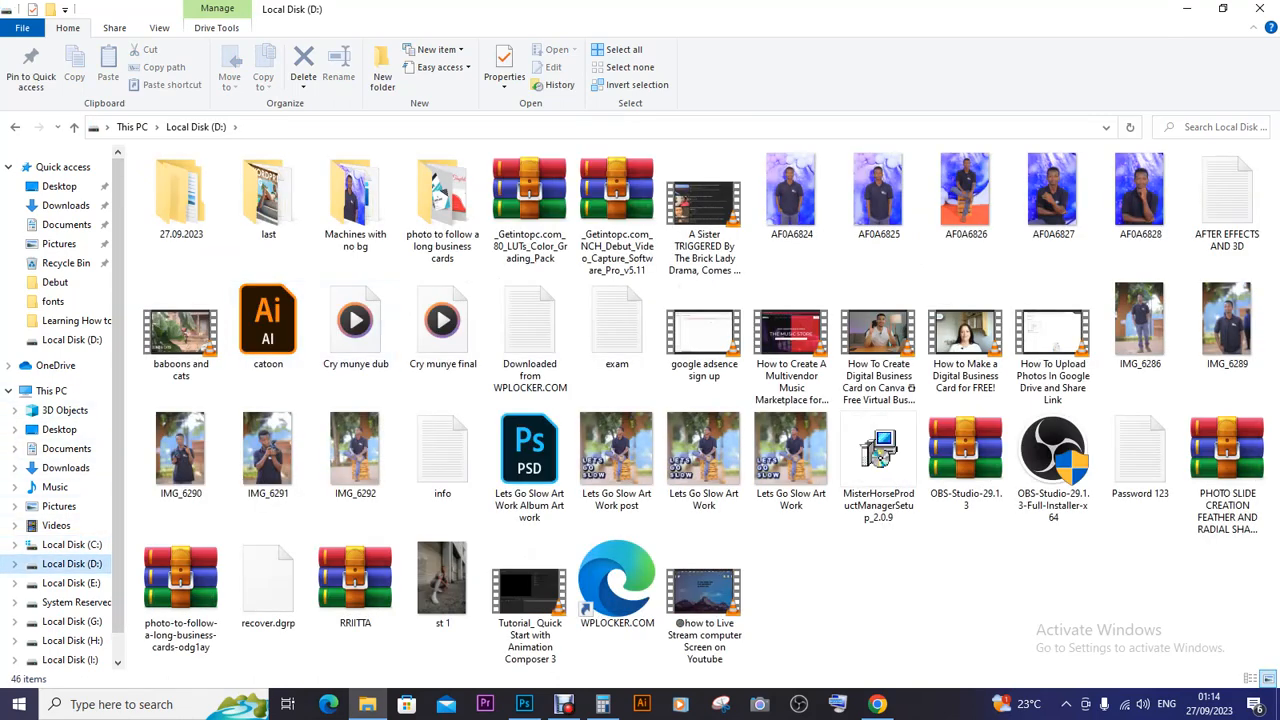
double_click(180, 195)
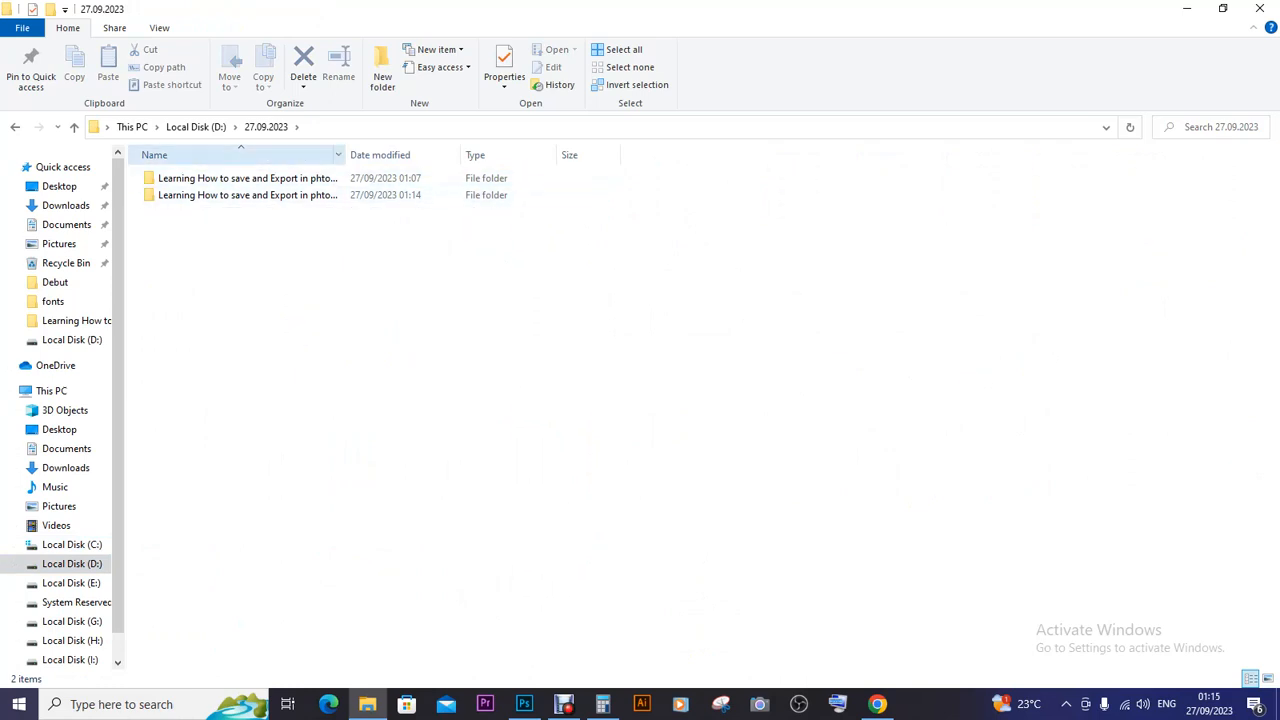
drag(344, 155, 638, 155)
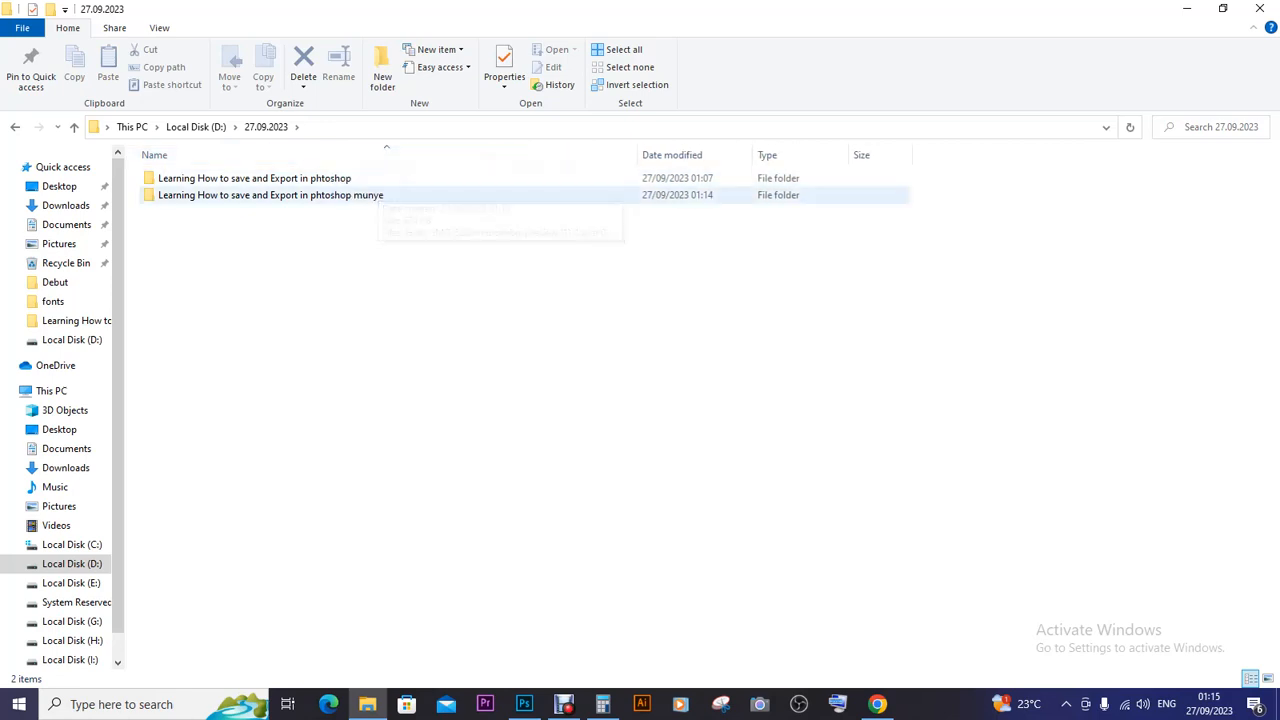
double_click(360, 195)
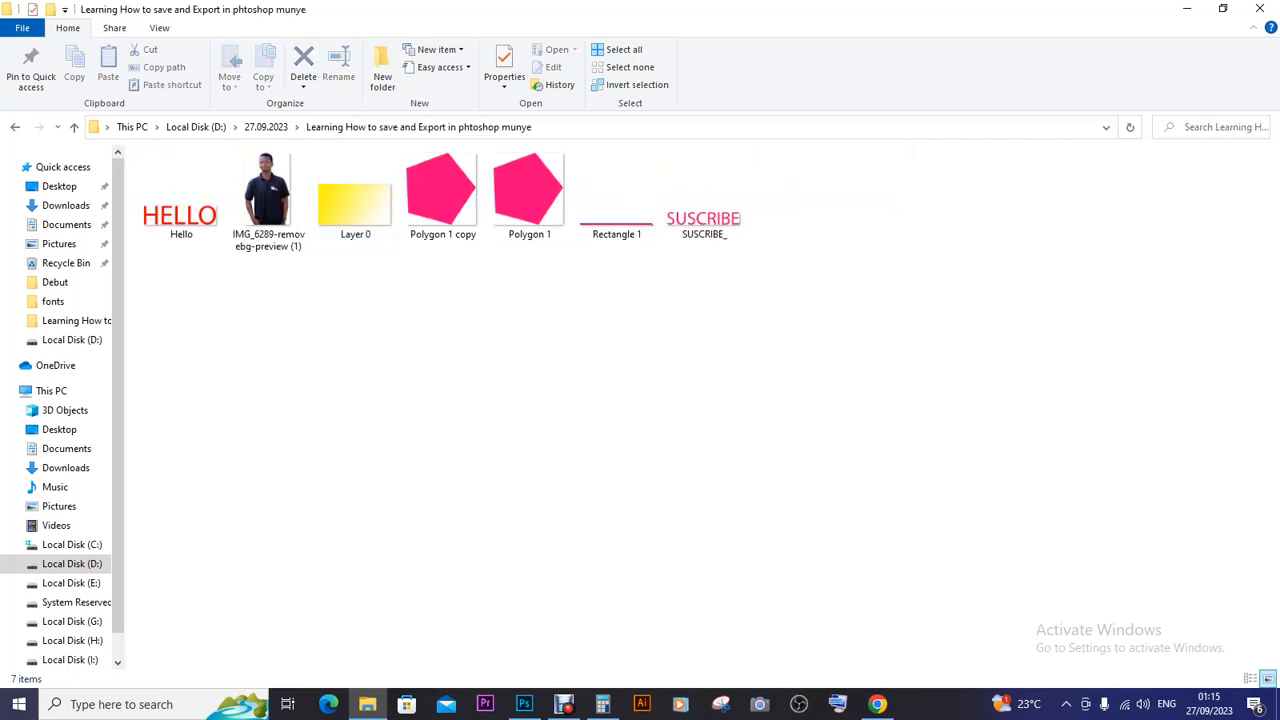
Check the exported Hello, cut-out photo, Layer 0 and Polygon 1 copy images against the Photoshop design, and return to the export folder
click(181, 200)
click(268, 200)
click(355, 202)
click(442, 200)
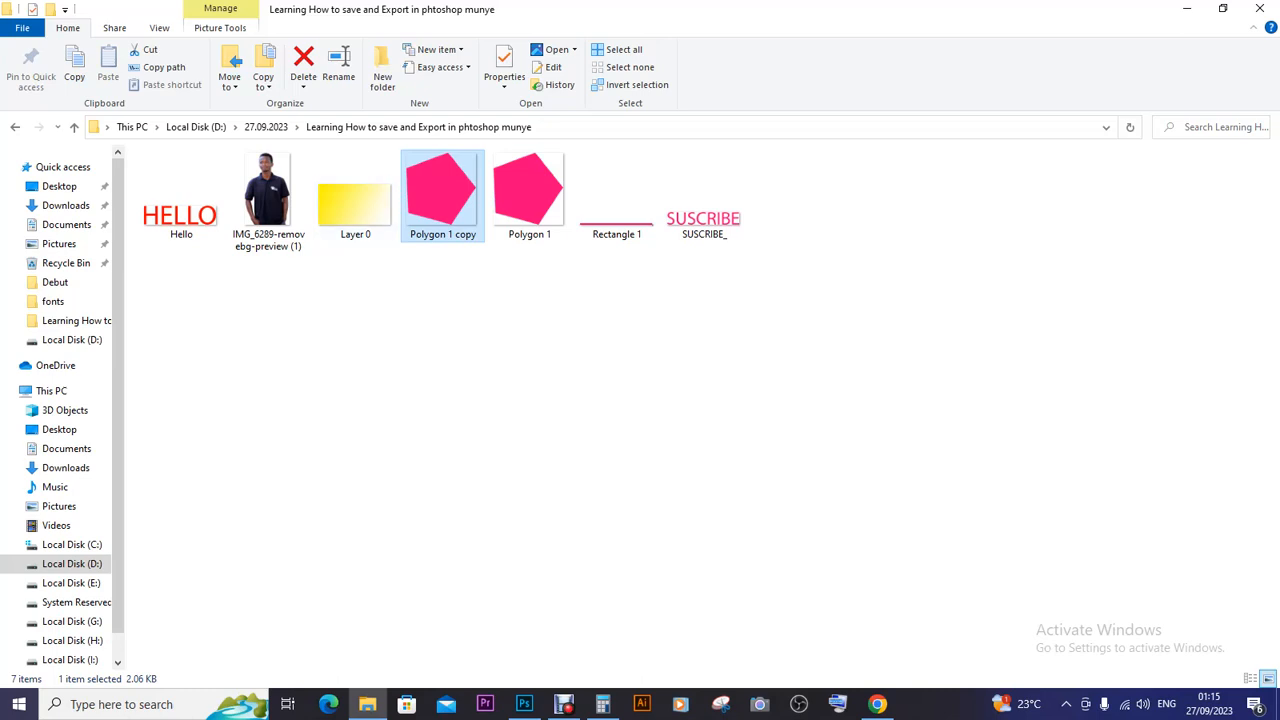
click(524, 704)
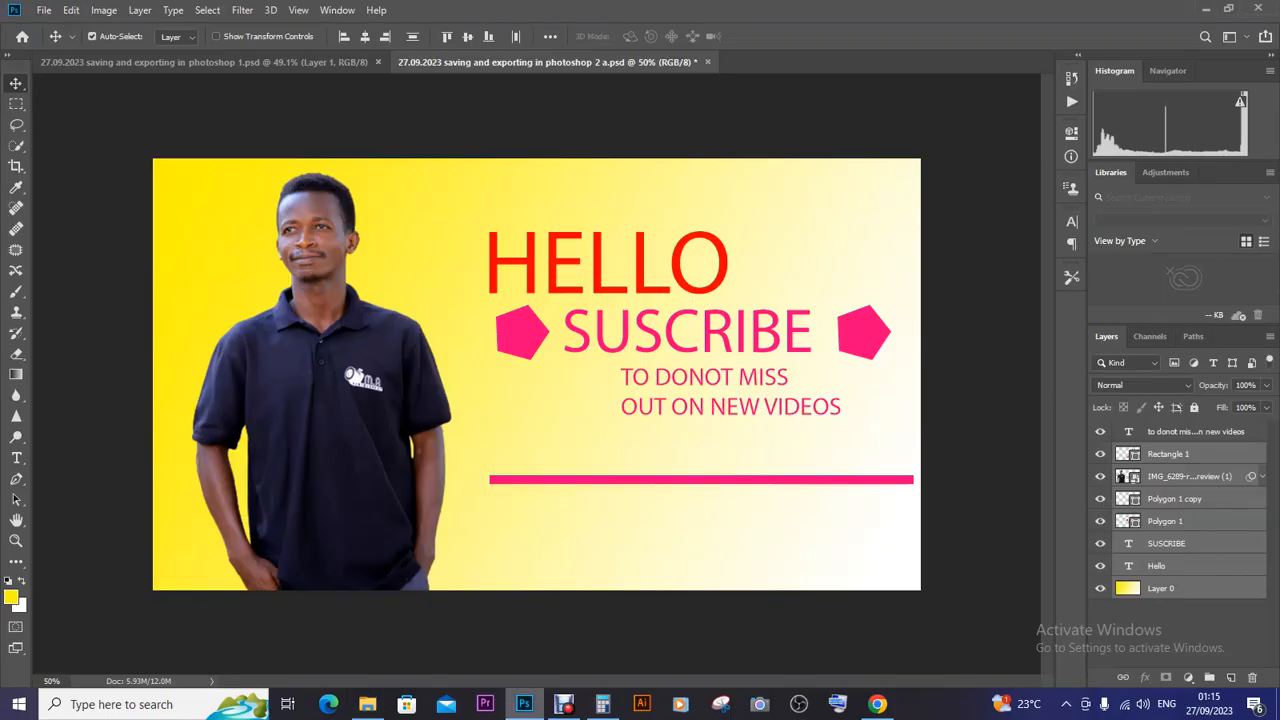
click(1206, 8)
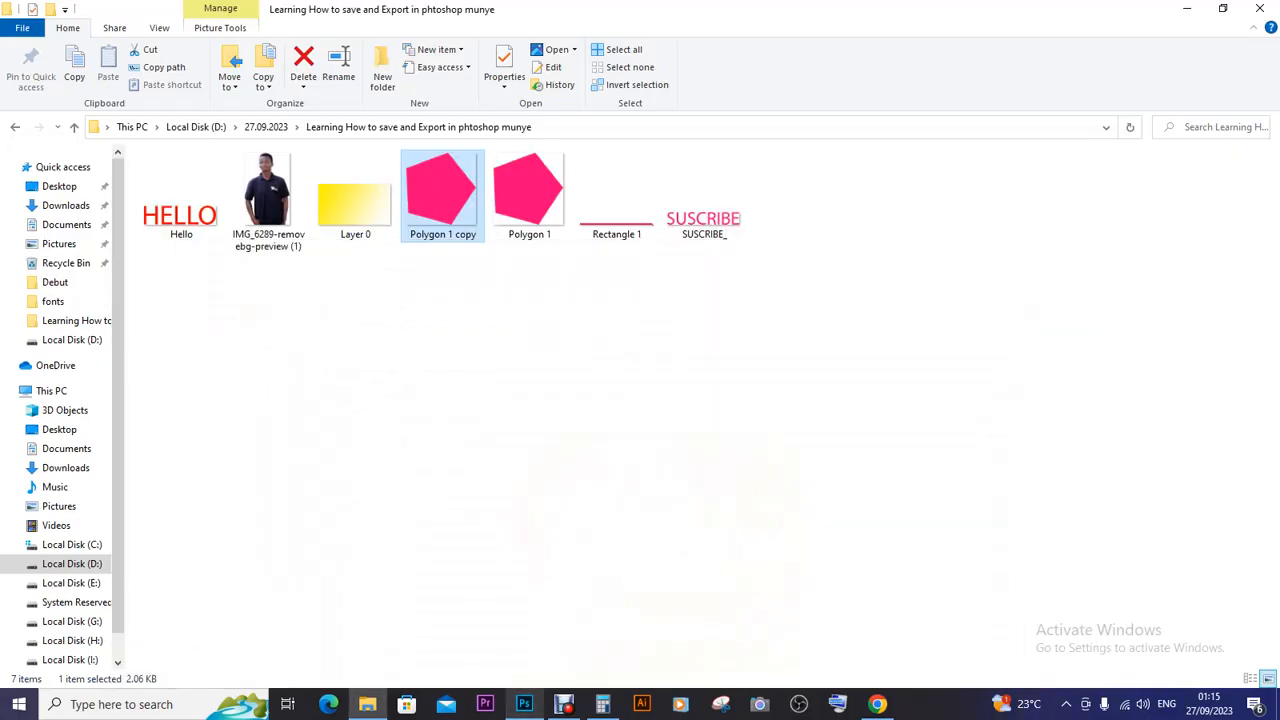